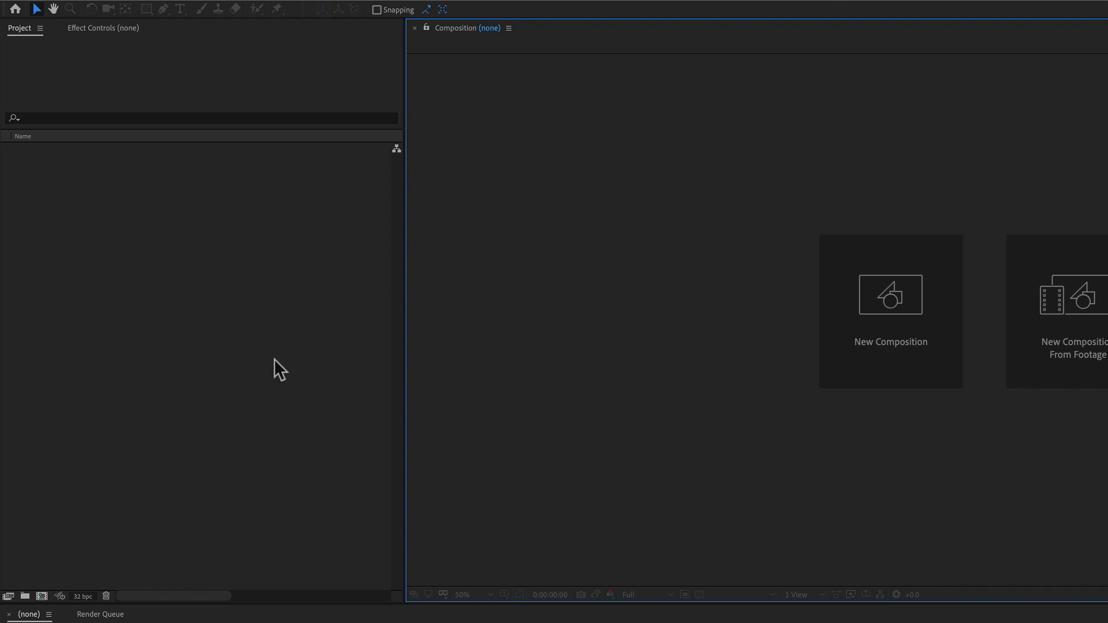
Create top-level project folders named Output and Comps.
left_click(263, 348)
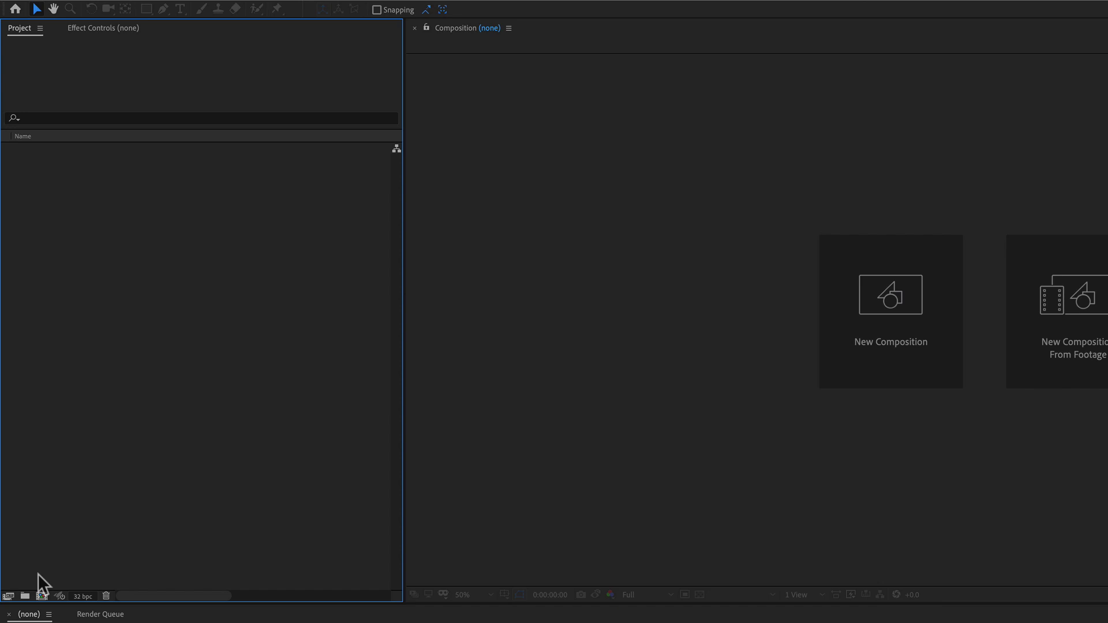
left_click(25, 596)
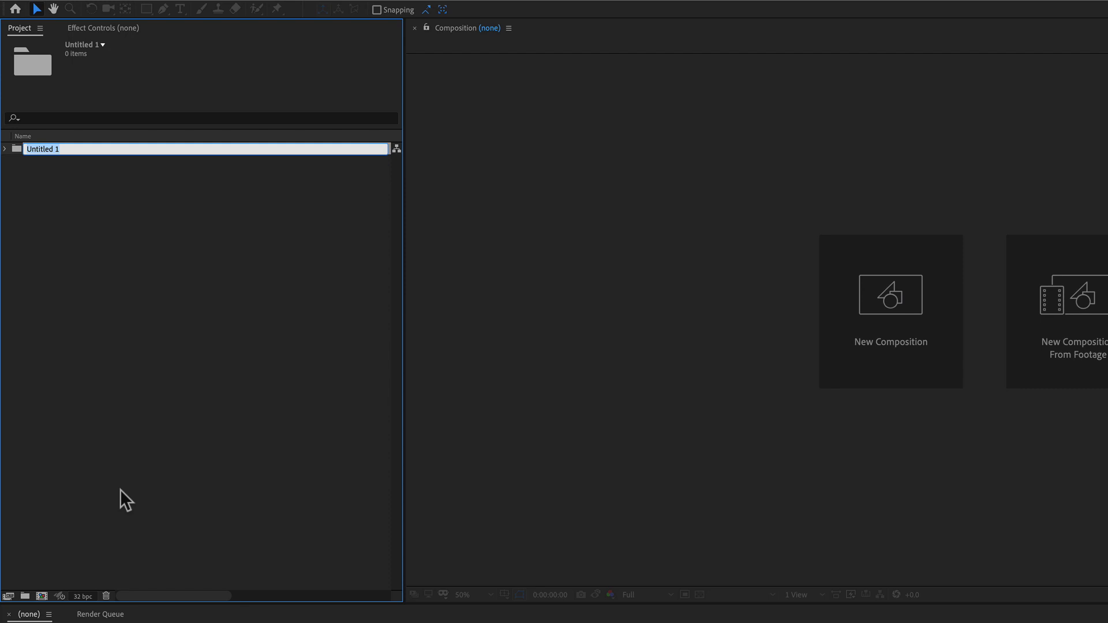
type("Out")
type("put")
key("Return")
left_click(133, 432)
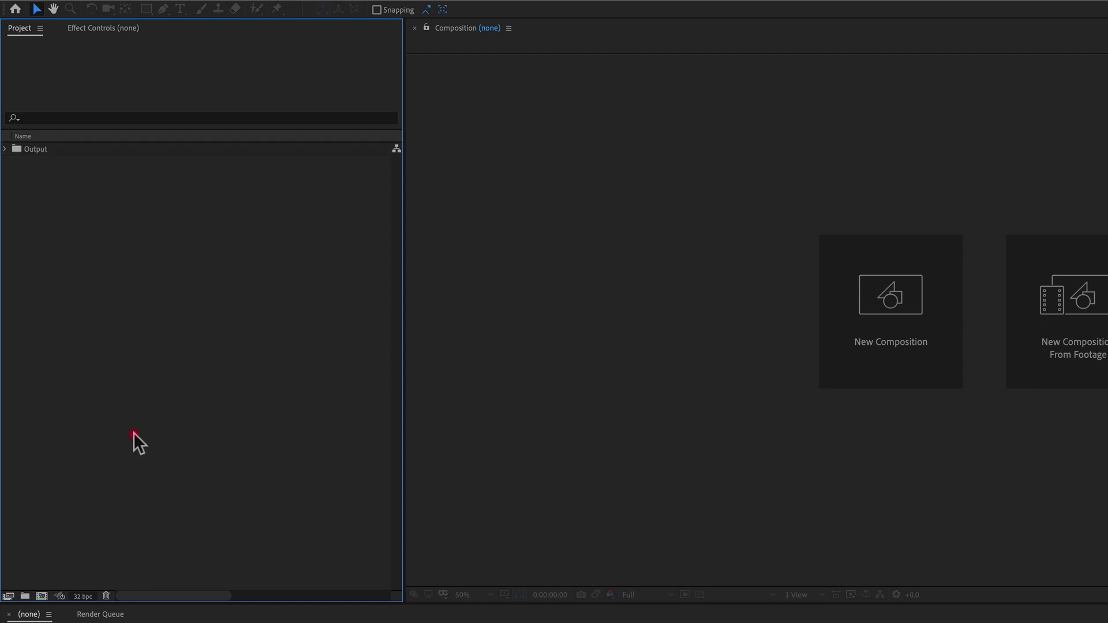
left_click(25, 596)
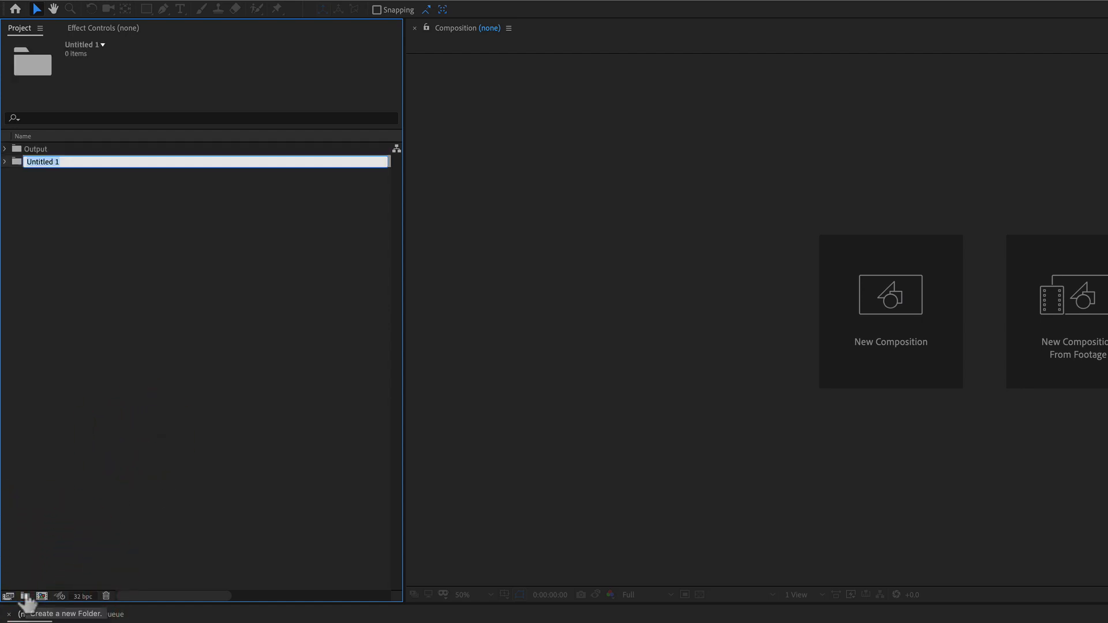
type("Comps")
key("Return")
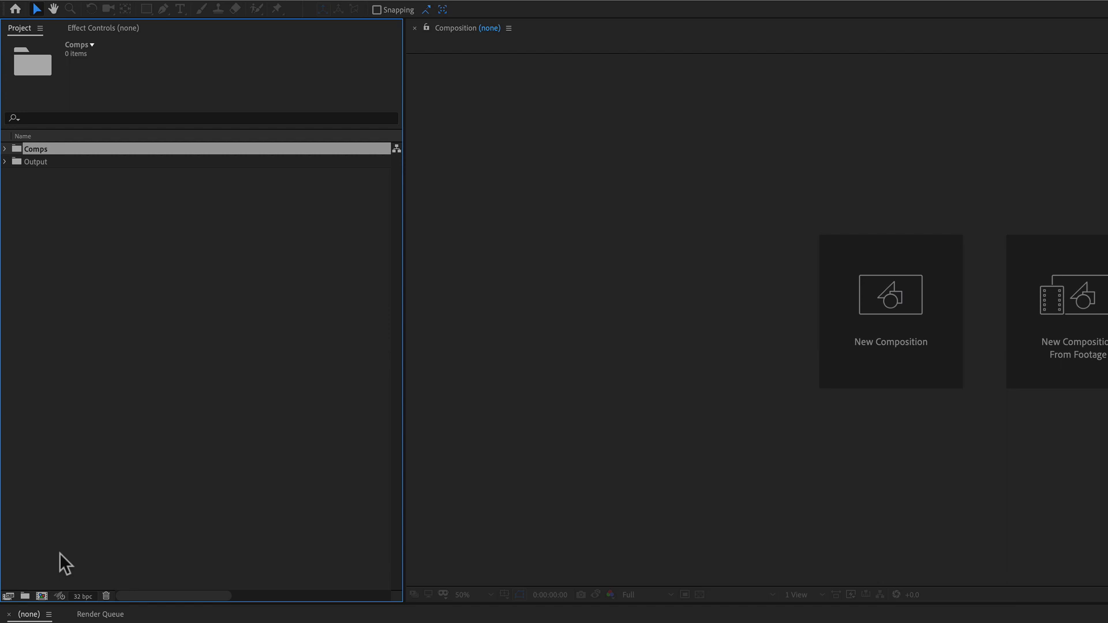
Add PC's and Working subfolders inside the Comps folder.
left_click(5, 149)
left_click(25, 596)
type("P")
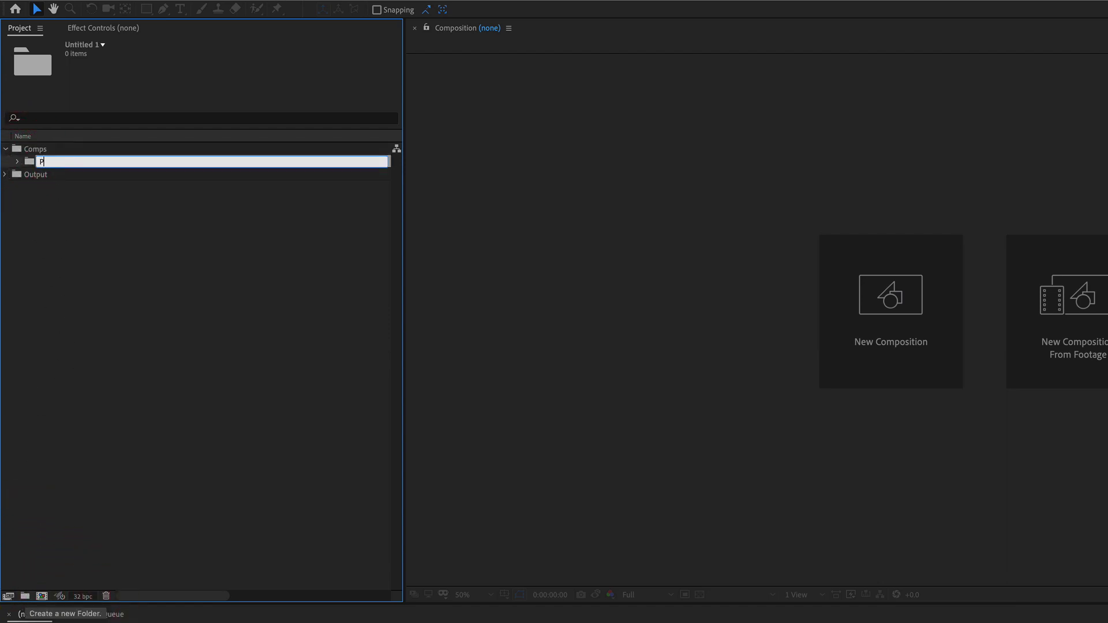
type("C's")
key("Return")
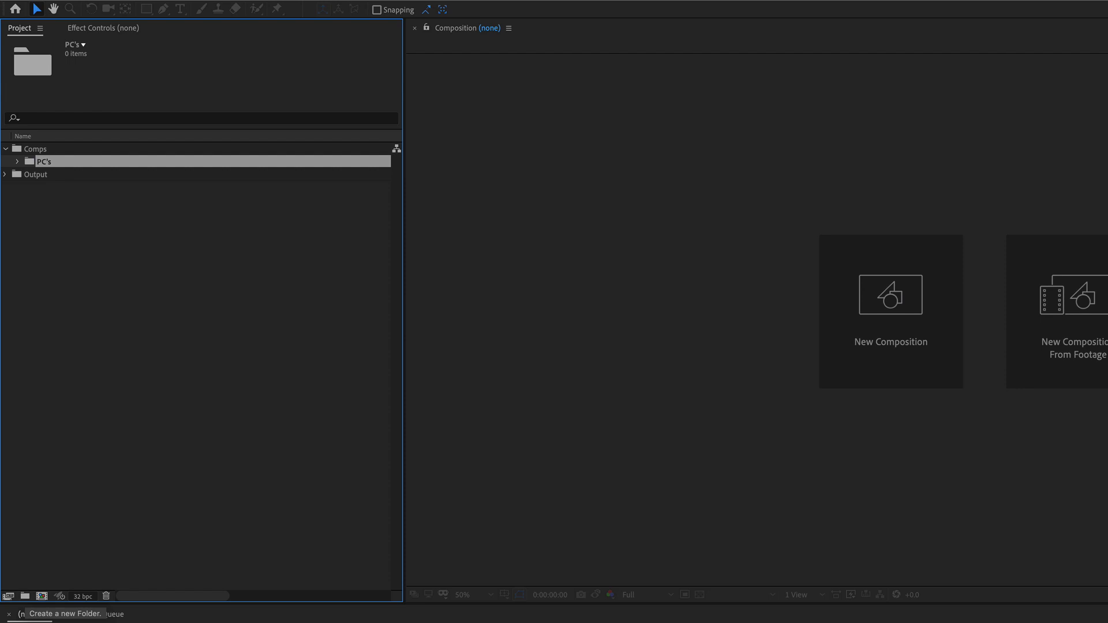
left_click(39, 150)
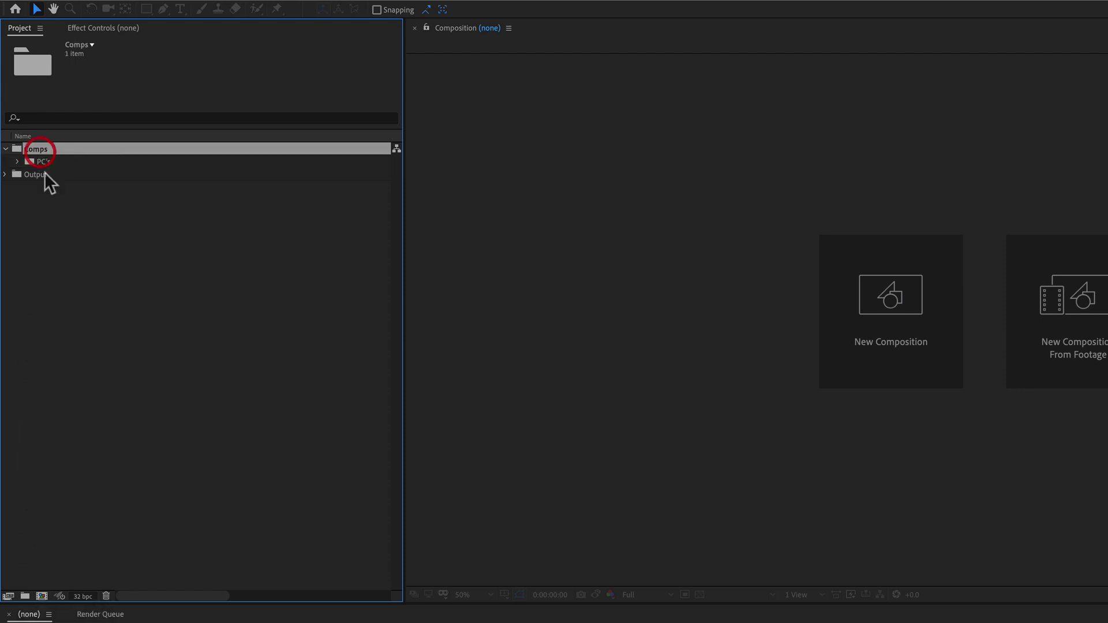
left_click(25, 596)
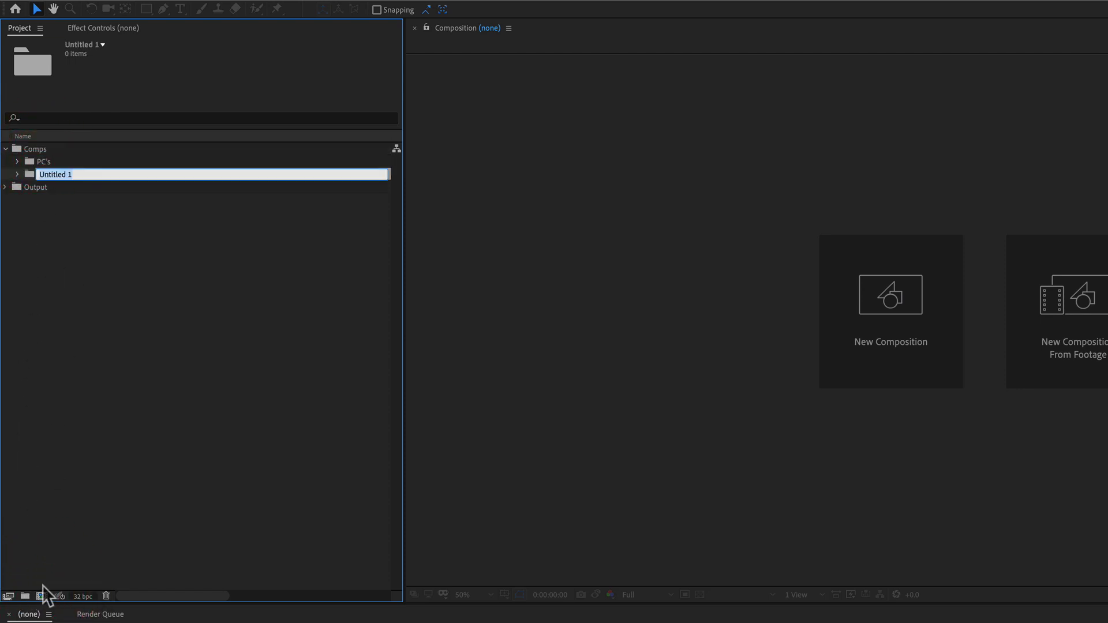
type("Working")
key("Return")
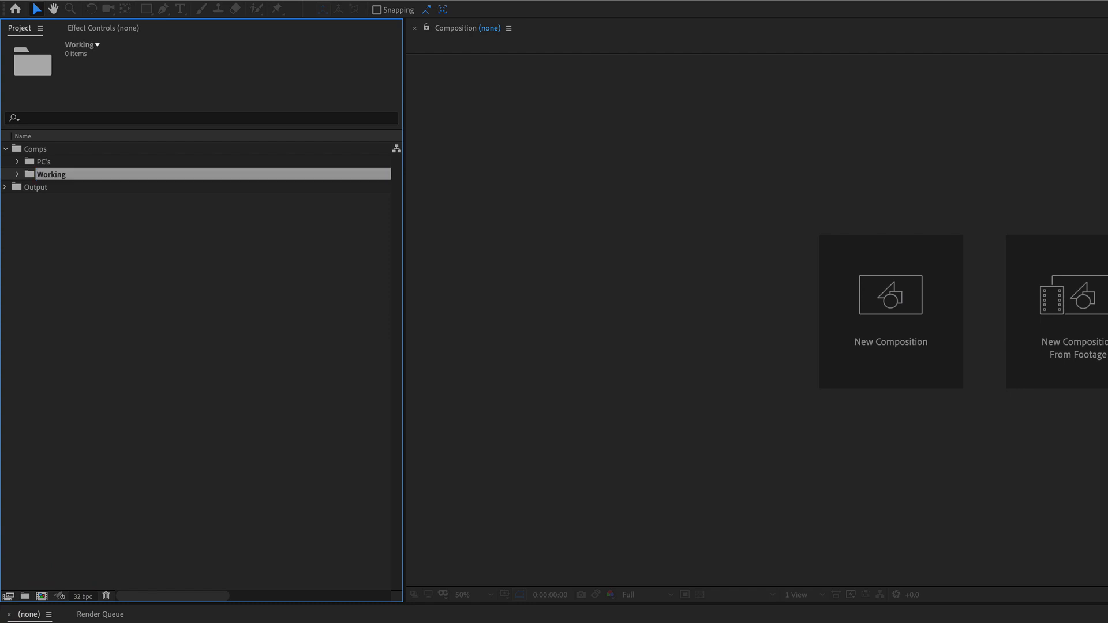
Create a top-level Assets folder with a Footage subfolder inside it.
left_click(42, 149)
left_click(66, 241)
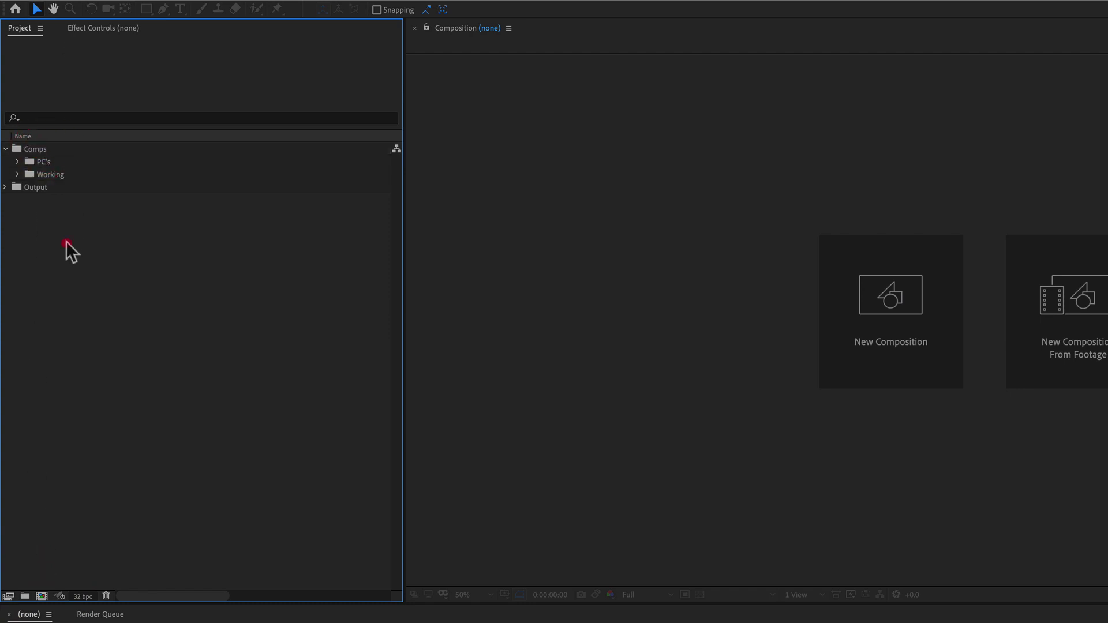
left_click(24, 596)
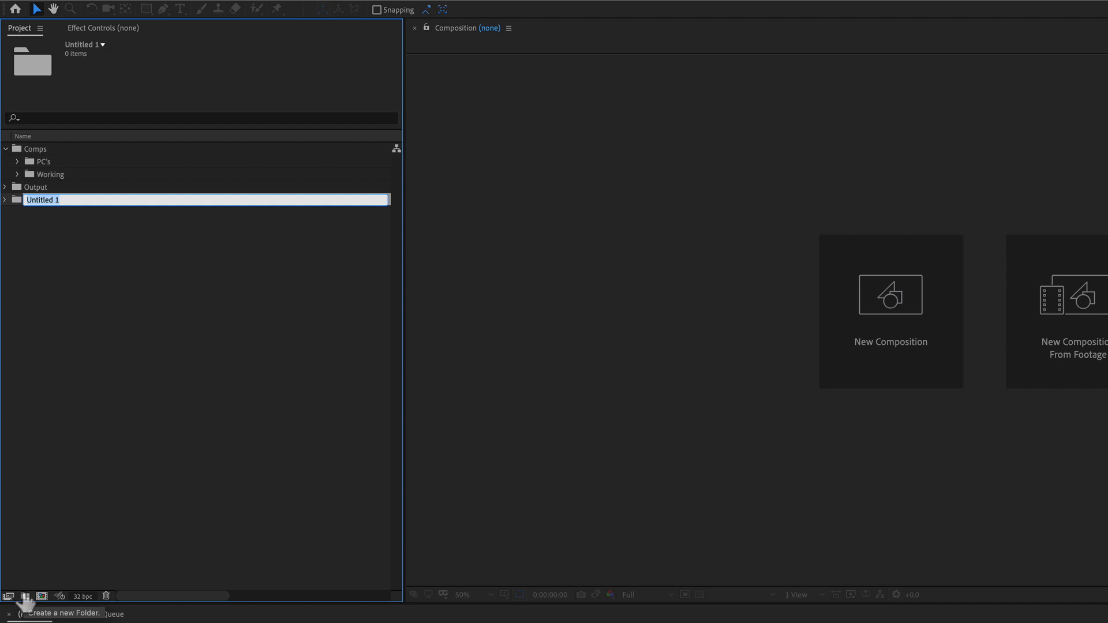
type("Assets")
key("Return")
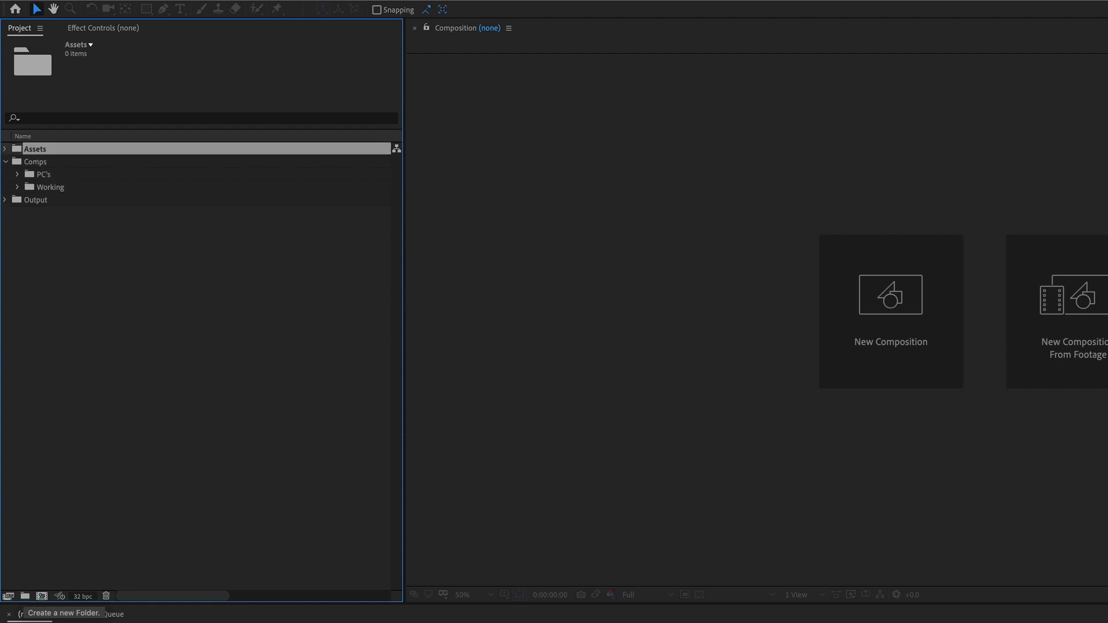
left_click(25, 597)
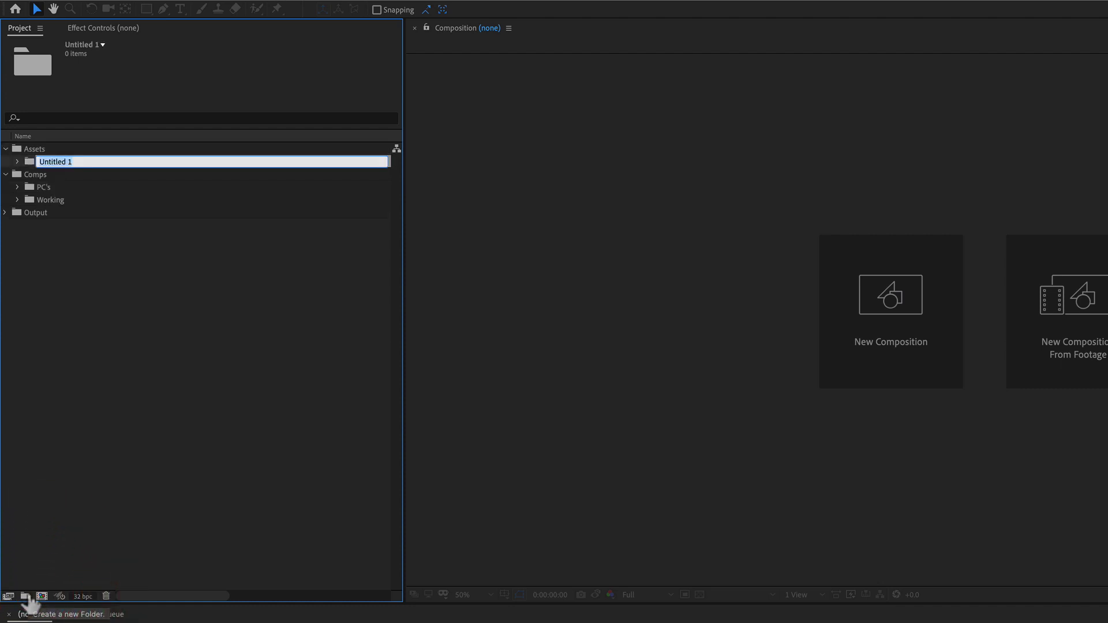
type("Footage")
key("Return")
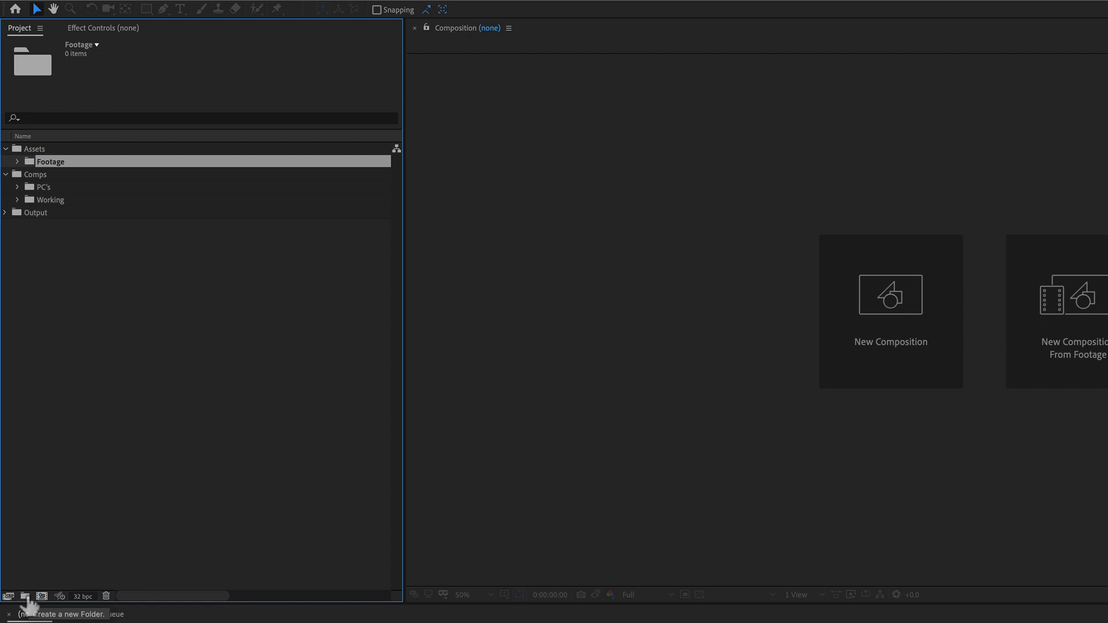
Add Pre Render and Proxies subfolders inside Footage.
left_click(25, 597)
type("Pr")
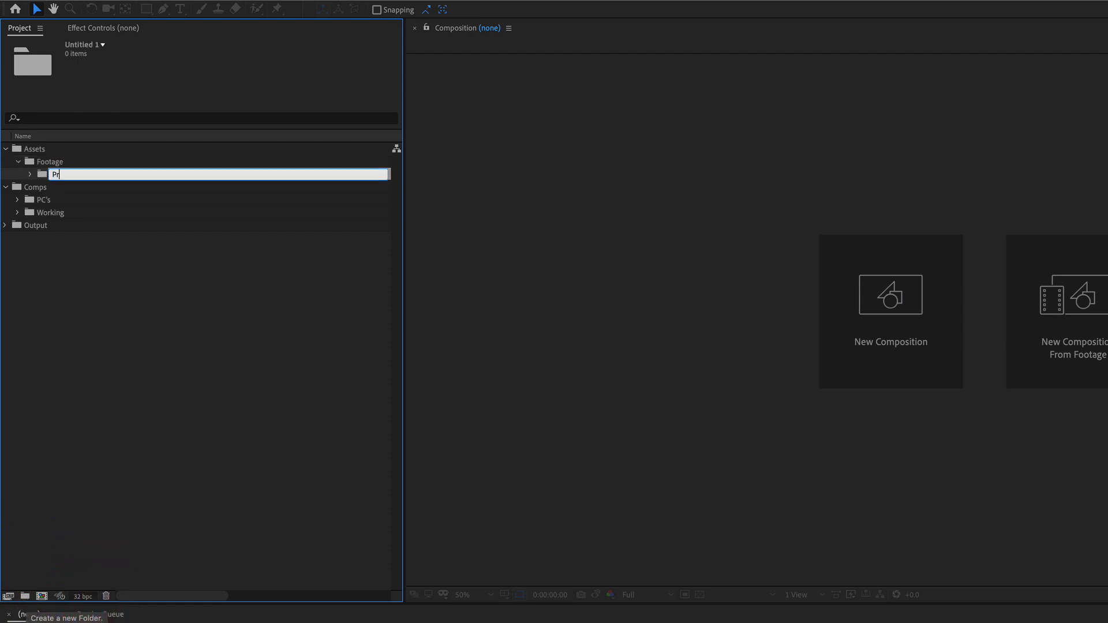
type("e Render")
key("Return")
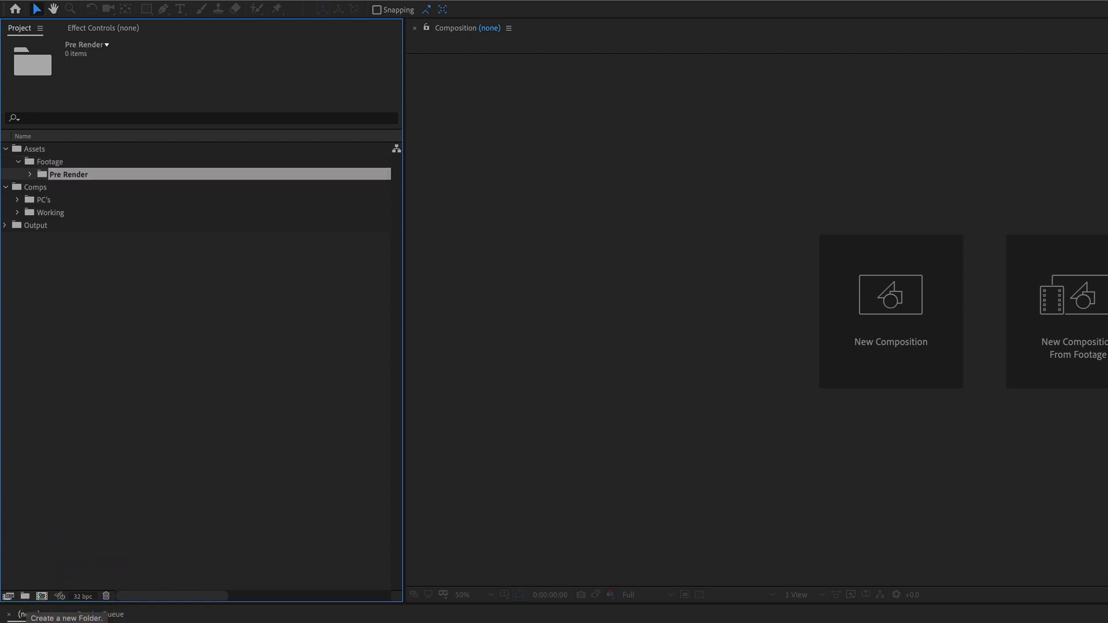
left_click(49, 161)
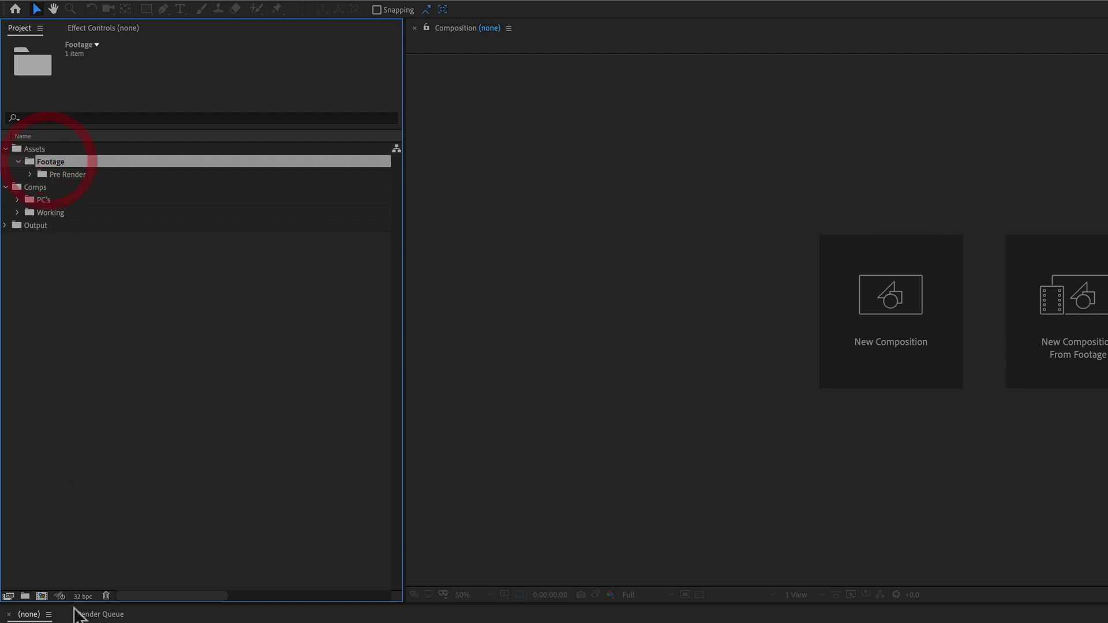
left_click(24, 596)
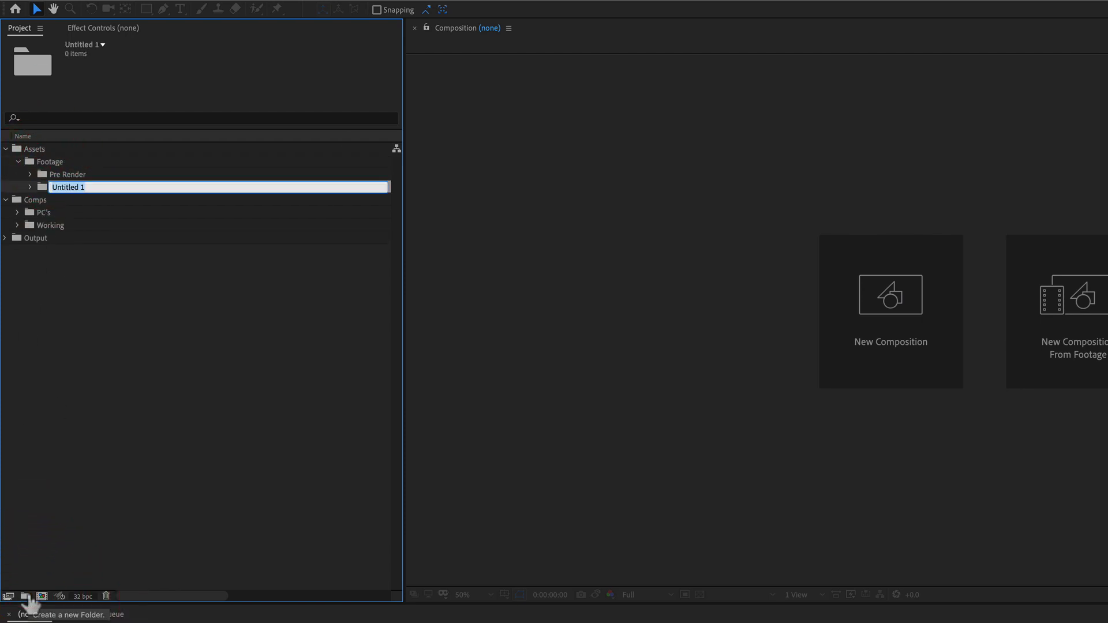
type("Proxi")
type("es")
key("Return")
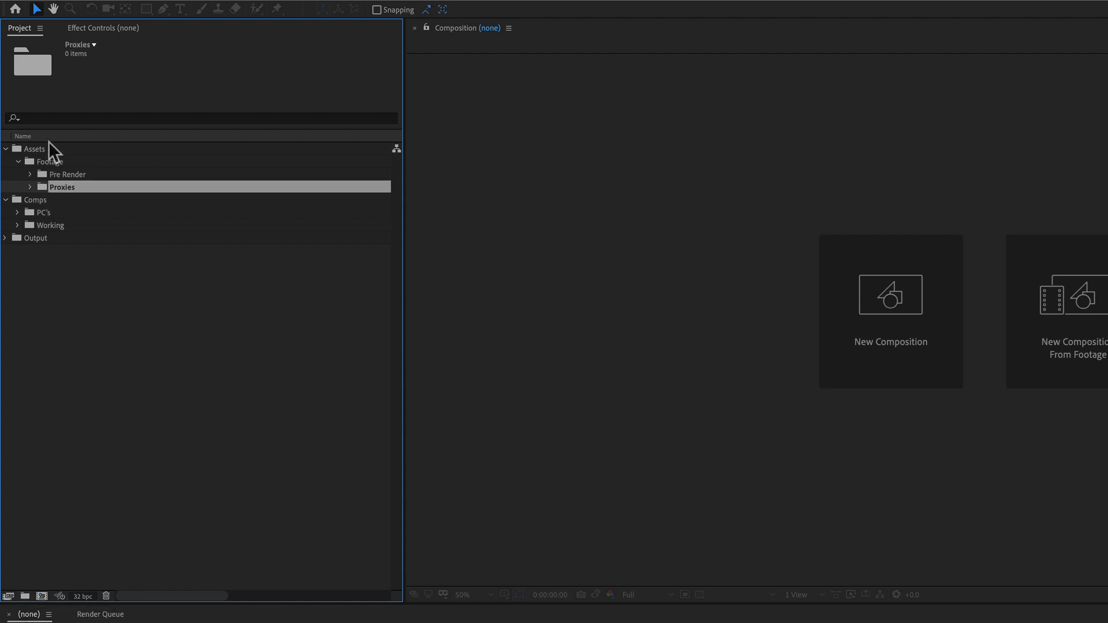
Add Raster and Vector subfolders under Assets, then deselect the folders.
left_click(48, 149)
left_click(24, 596)
type("R")
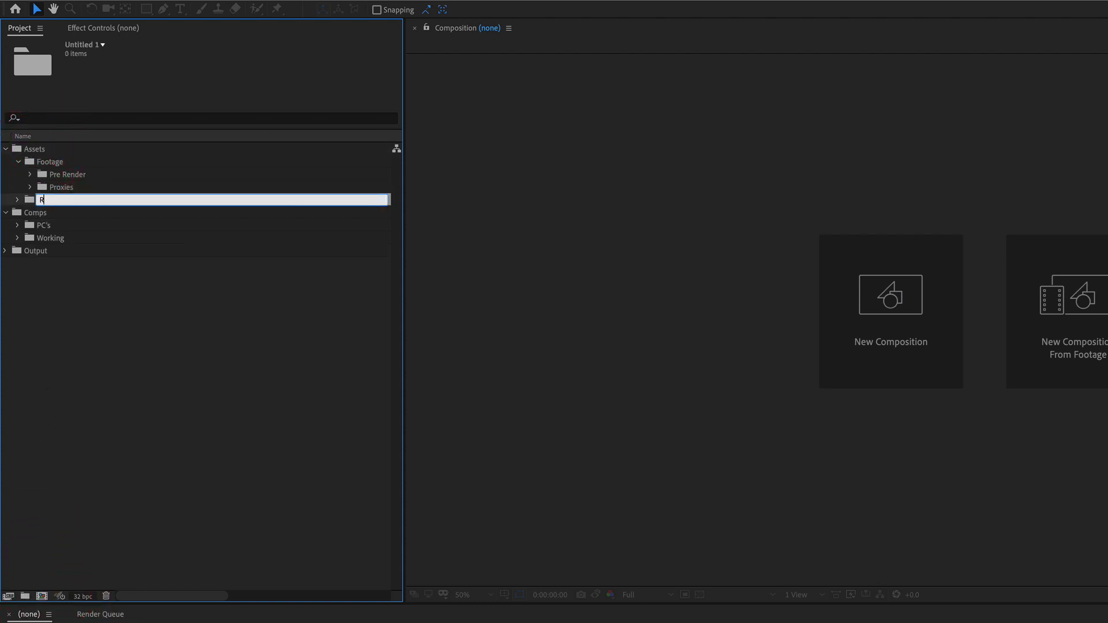
type("aster")
key("Return")
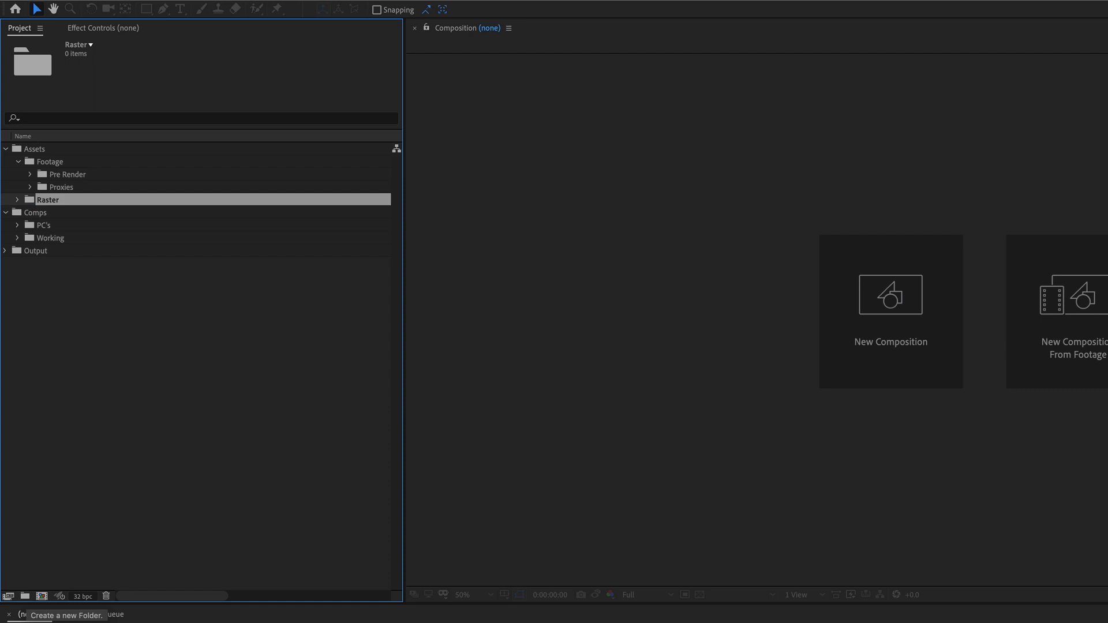
left_click(44, 150)
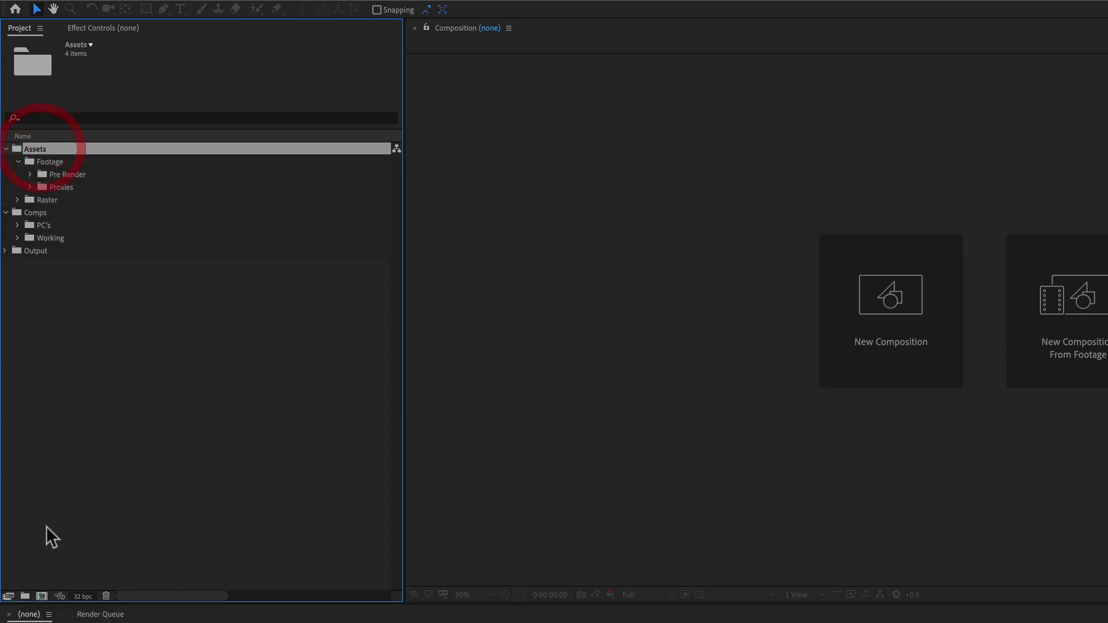
left_click(26, 598)
type("Vector")
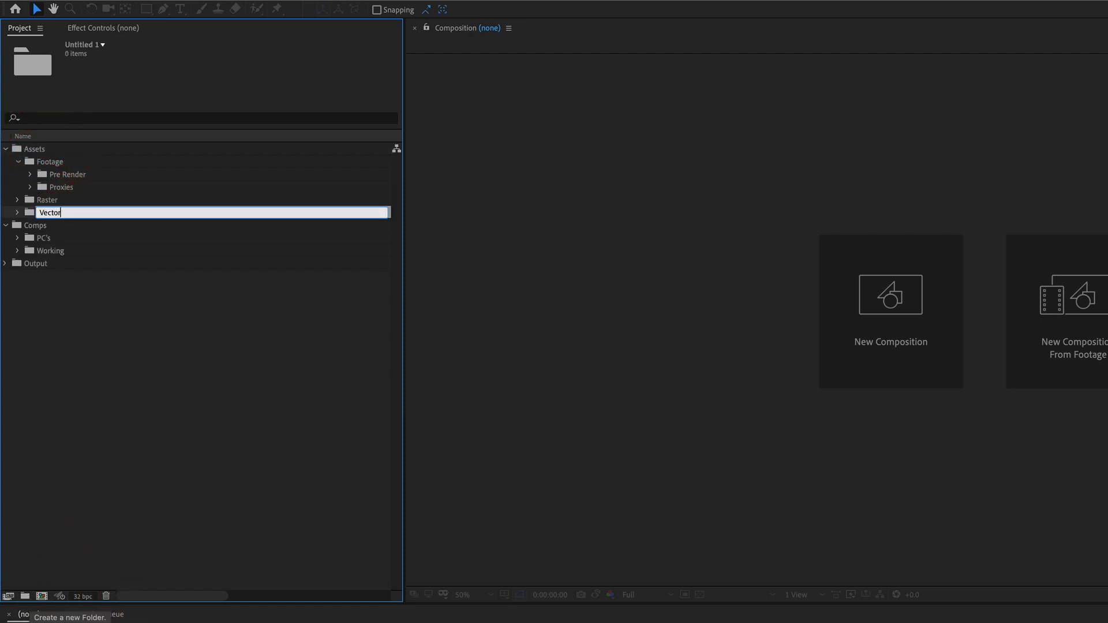
key("Return")
left_click(107, 461)
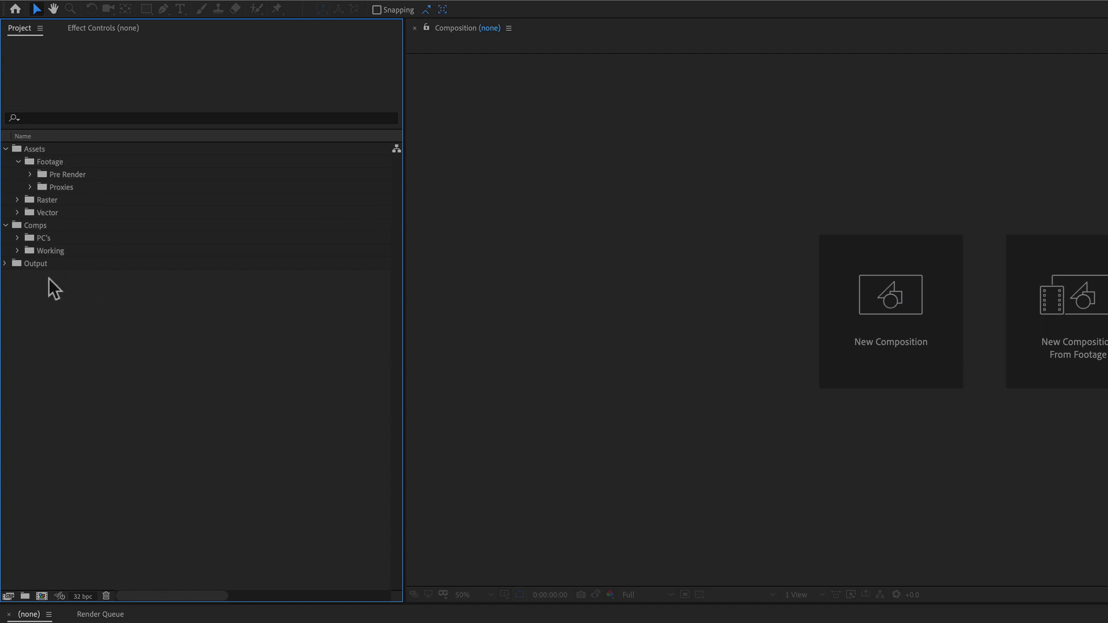
Select the Output folder in the Project panel.
left_click(36, 263)
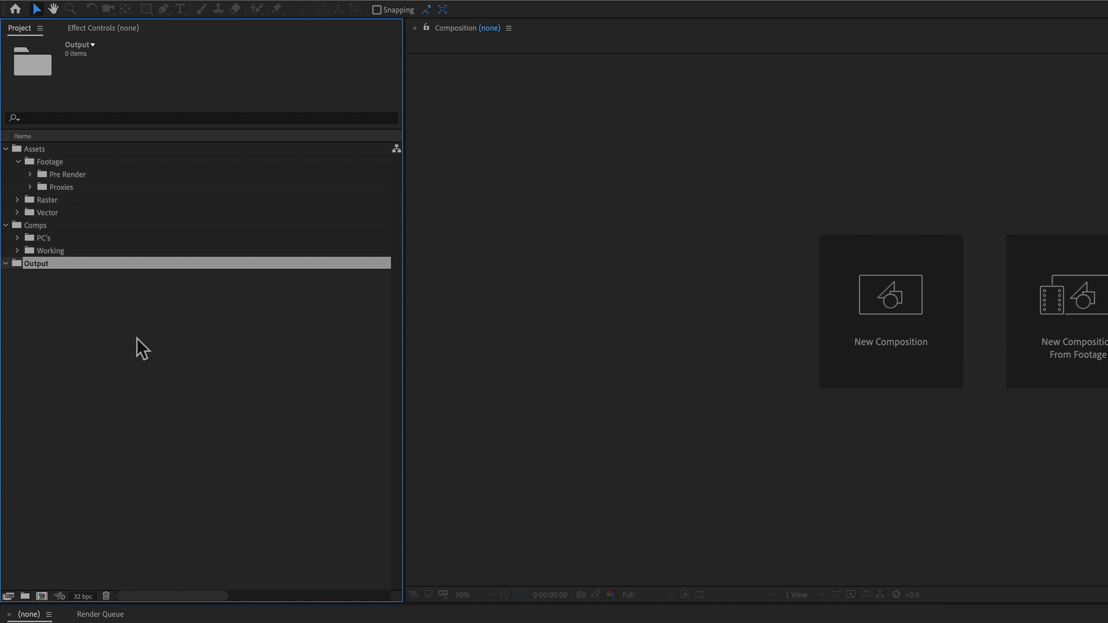
Create a comp named Output using HDTV 1080 24 with a 0:00:10:00 duration.
left_click(41, 597)
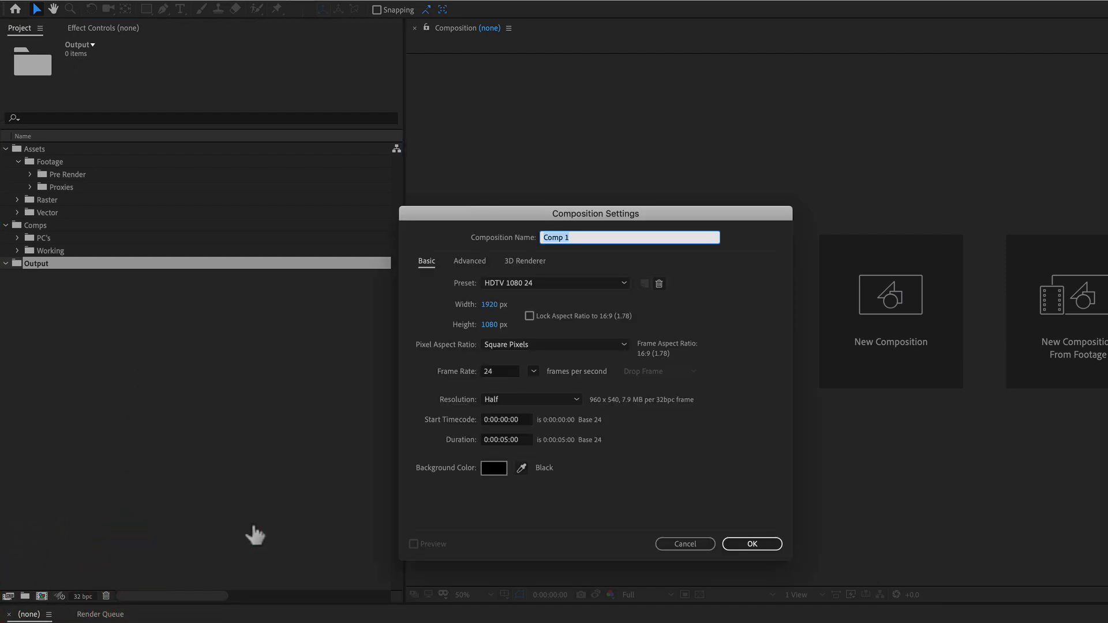
type("Output")
left_click_drag(523, 217, 351, 230)
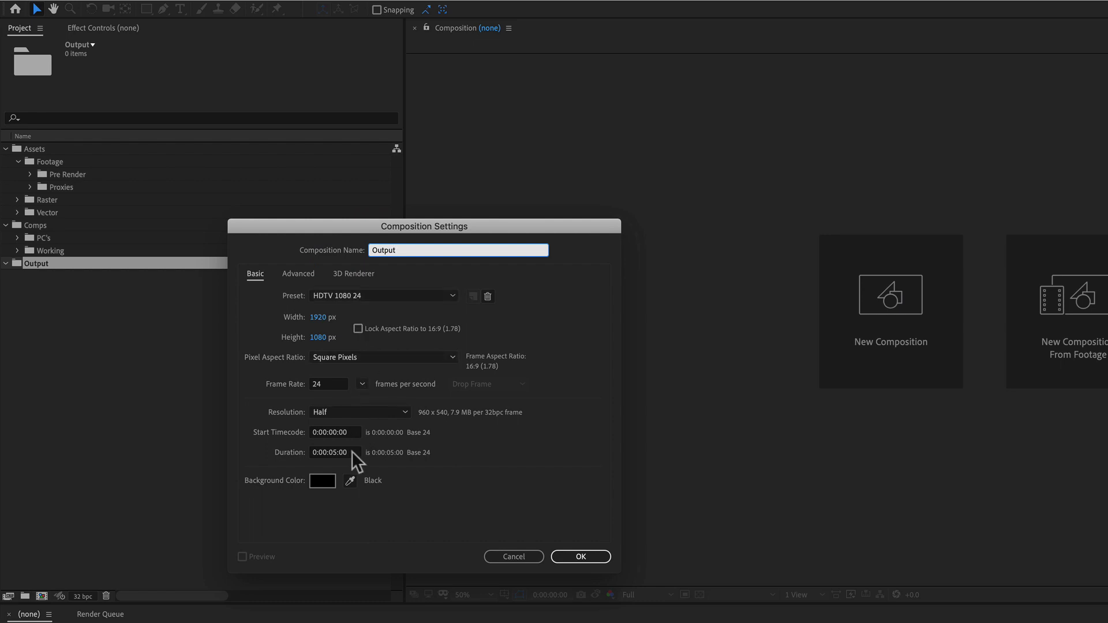
left_click(337, 452)
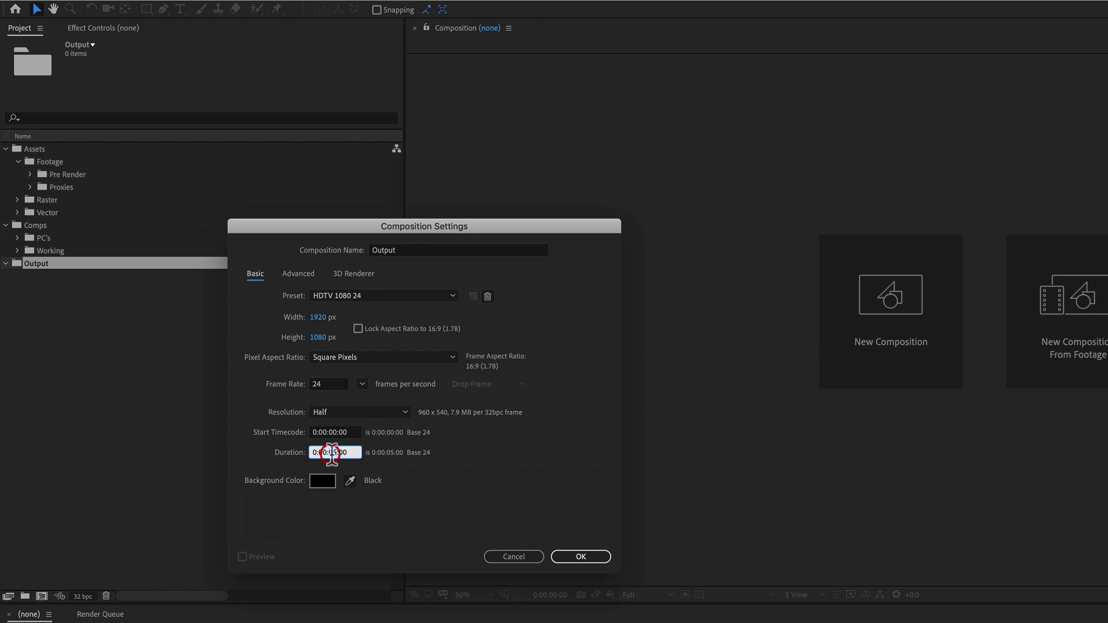
type("10")
left_click(444, 478)
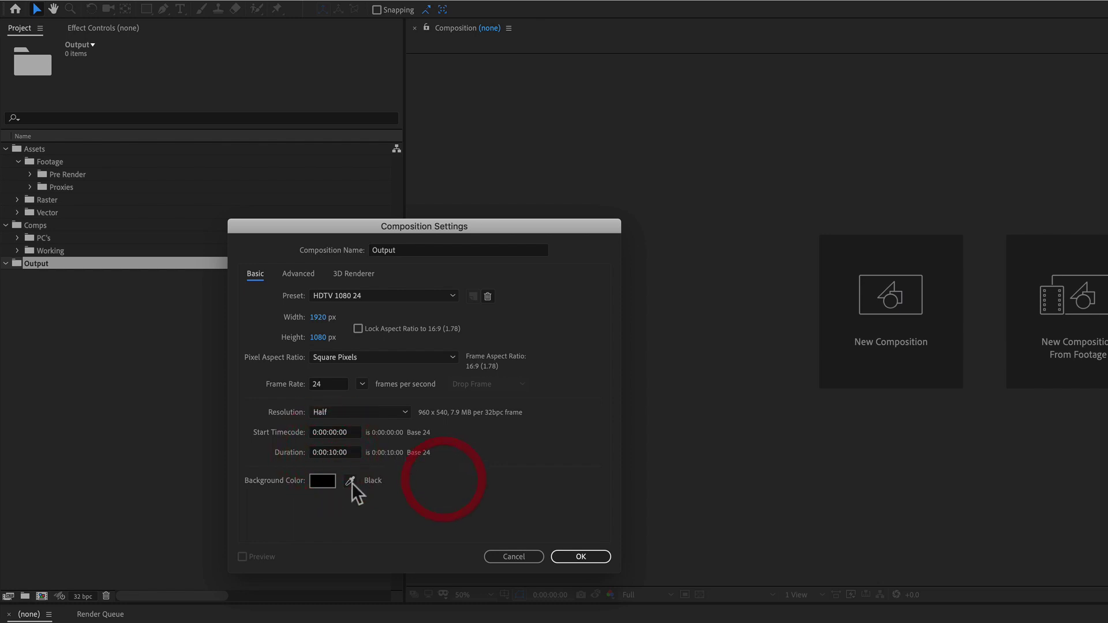
left_click(576, 554)
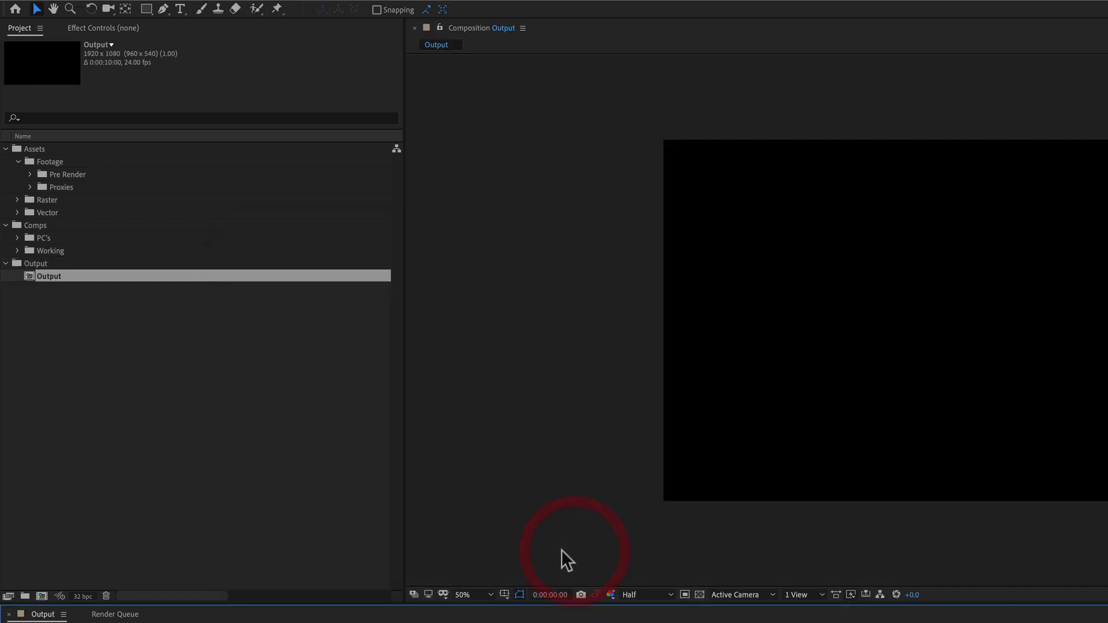
Save the project and set AE Project File CC.aep as the New Project template.
left_click(111, 361)
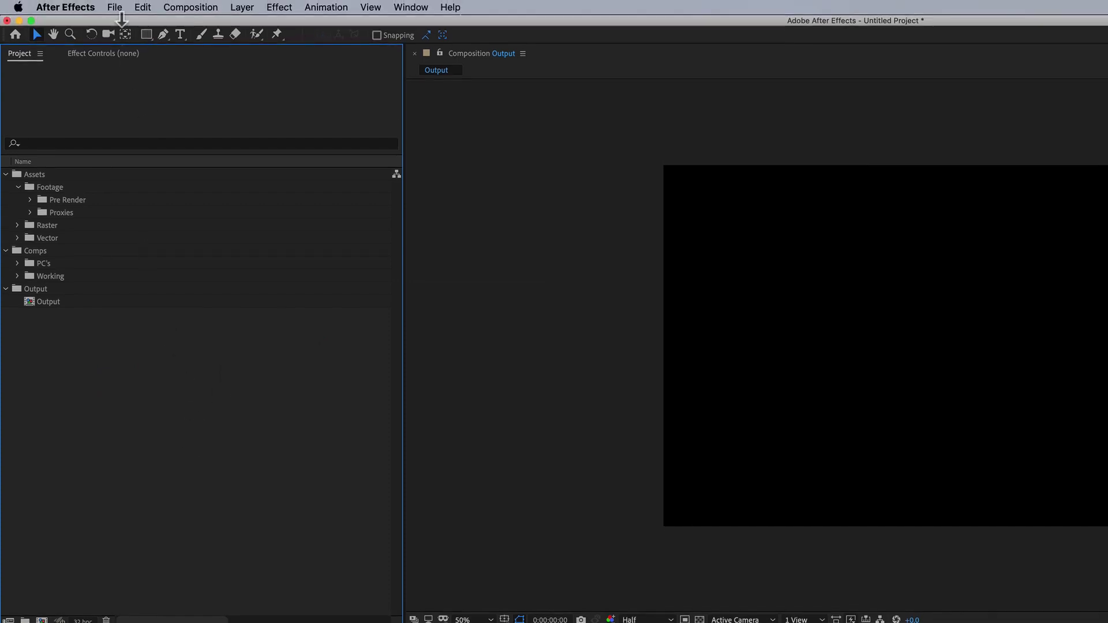
left_click(114, 7)
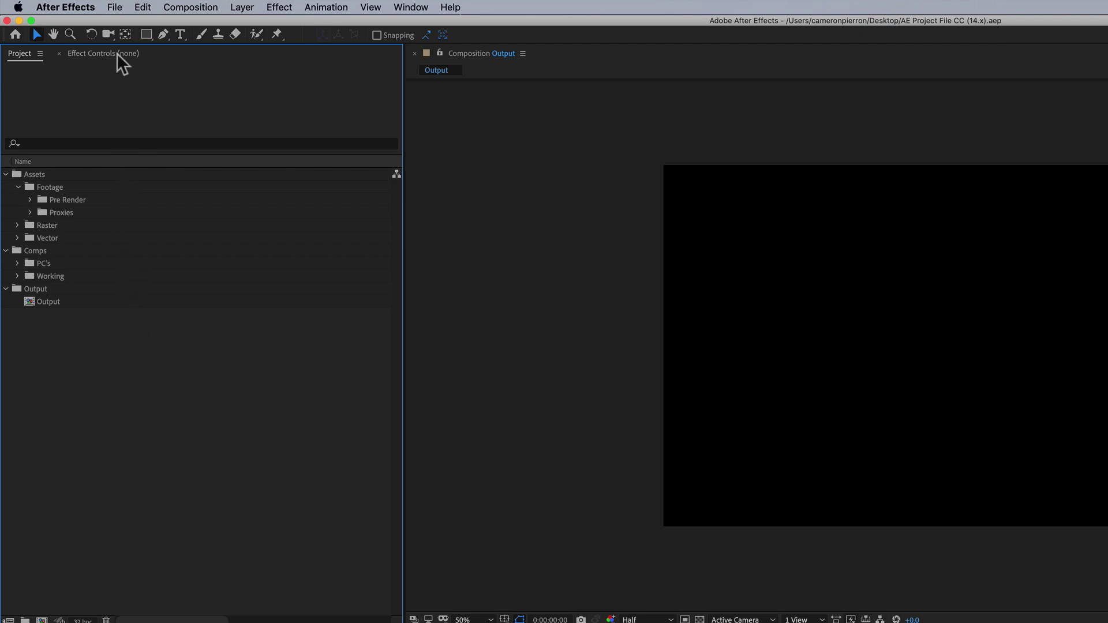
left_click(83, 4)
mouse_move(69, 43)
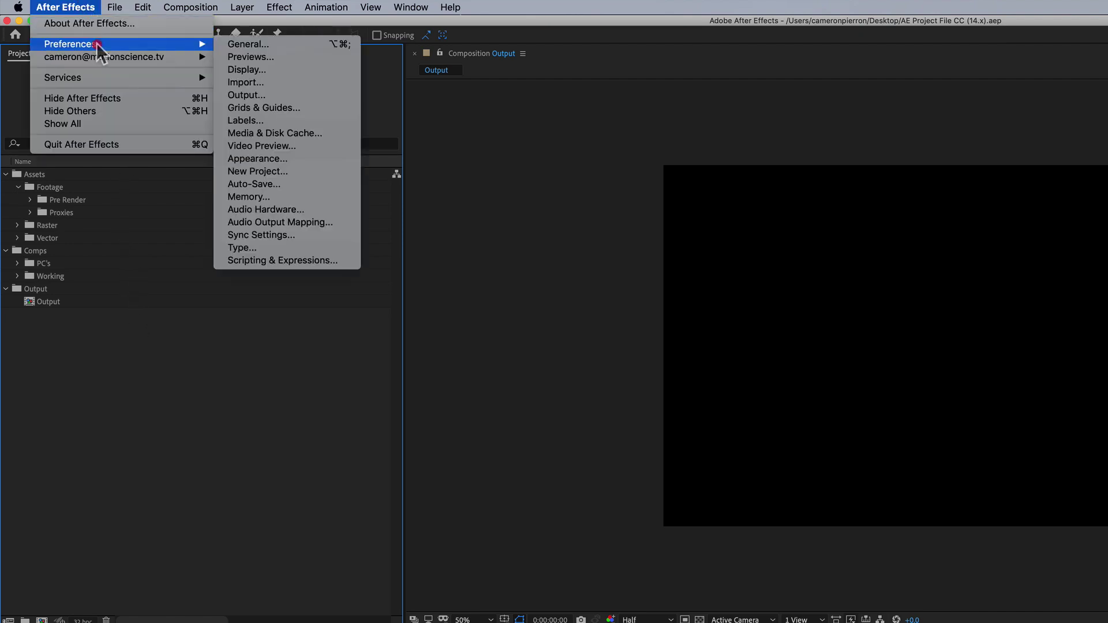
left_click(258, 47)
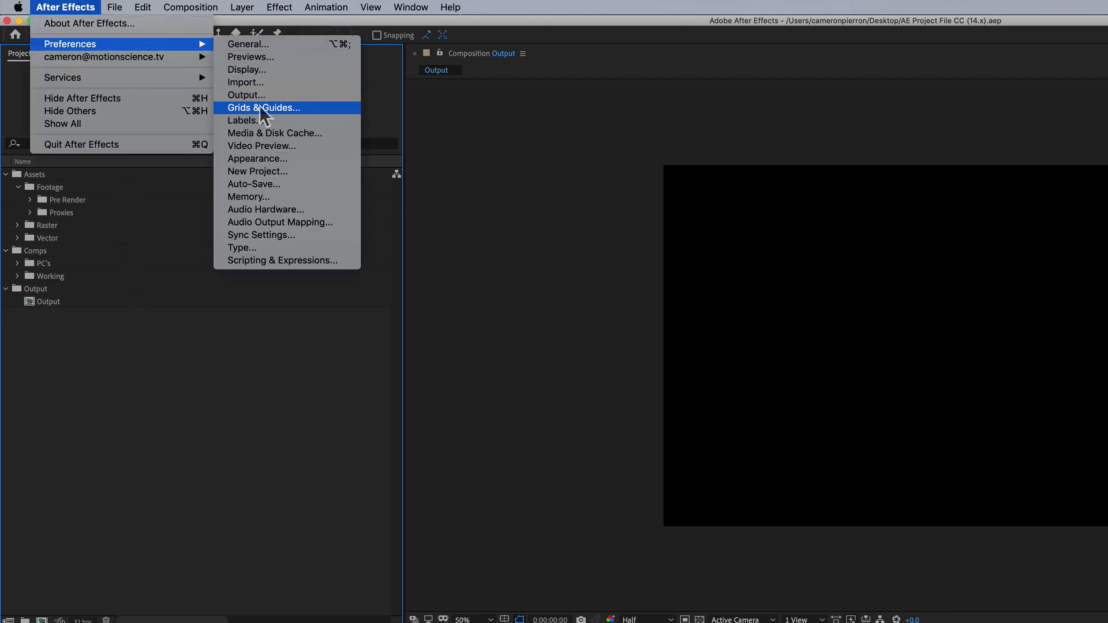
left_click(266, 168)
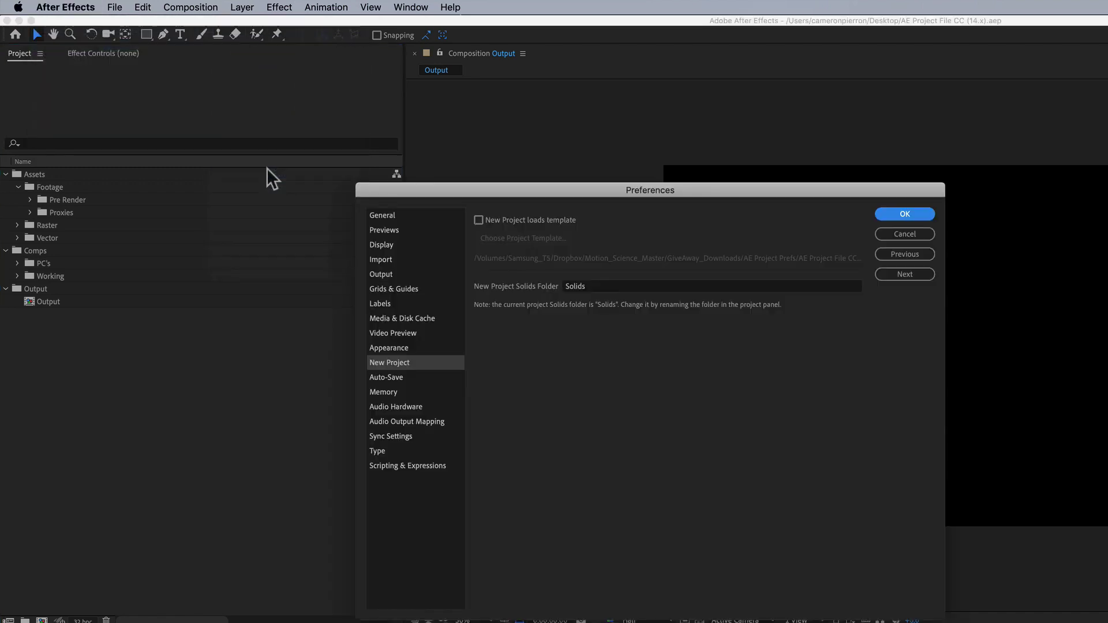
left_click(479, 220)
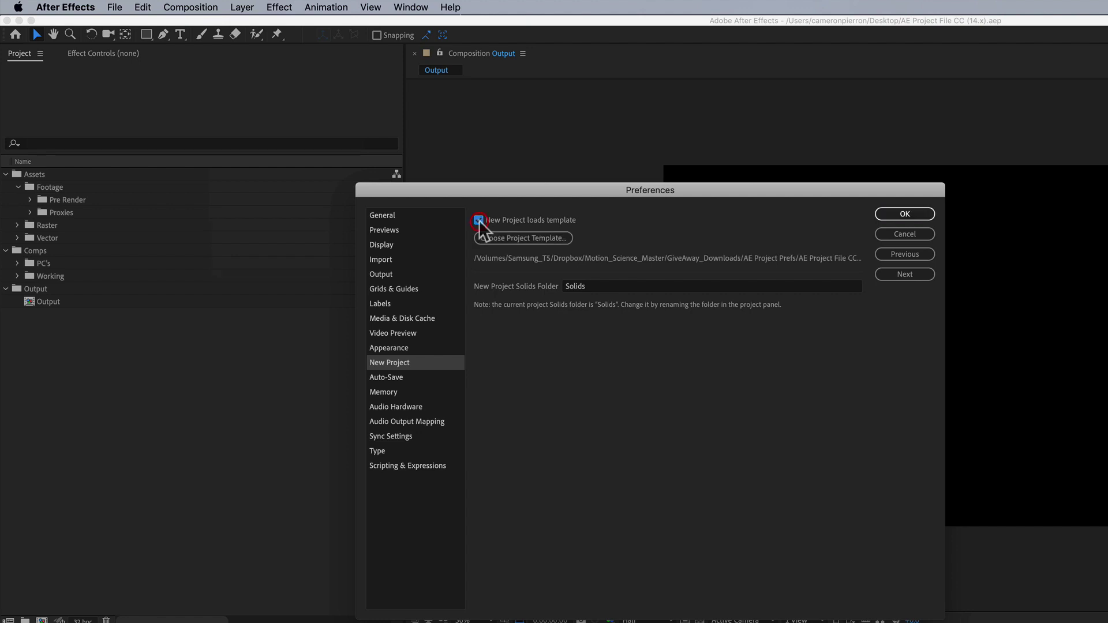
left_click(528, 237)
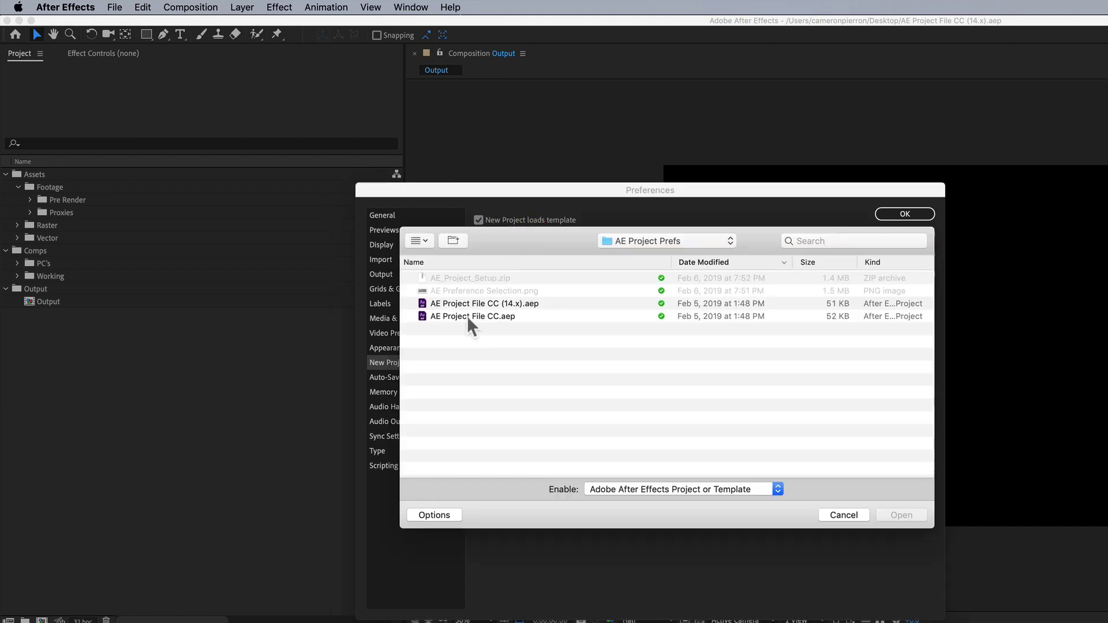
left_click(469, 319)
left_click(899, 515)
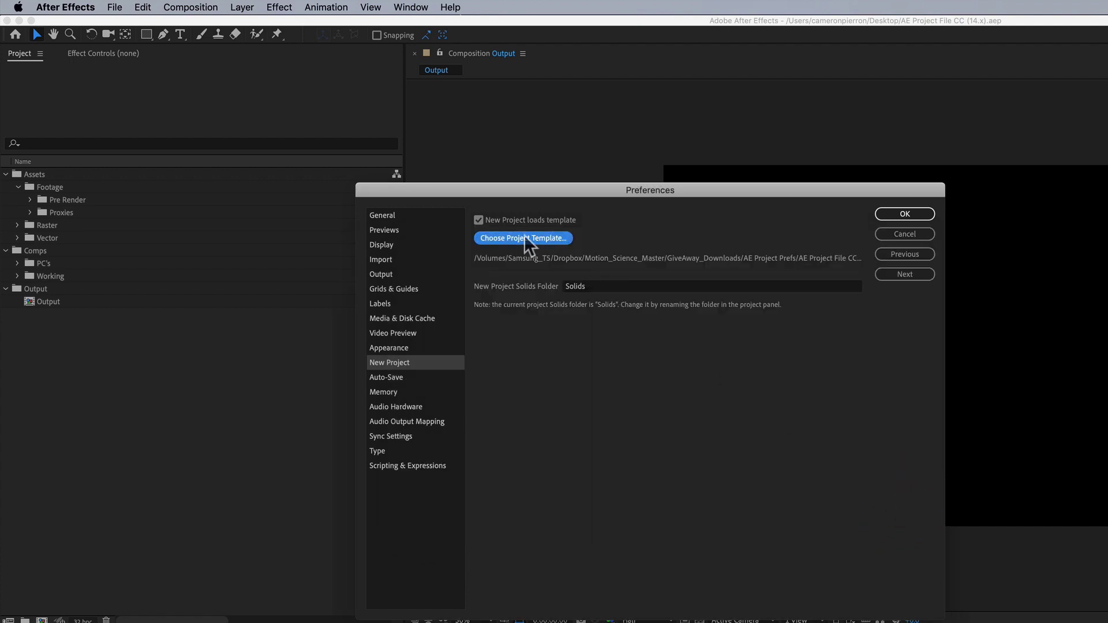
left_click(907, 215)
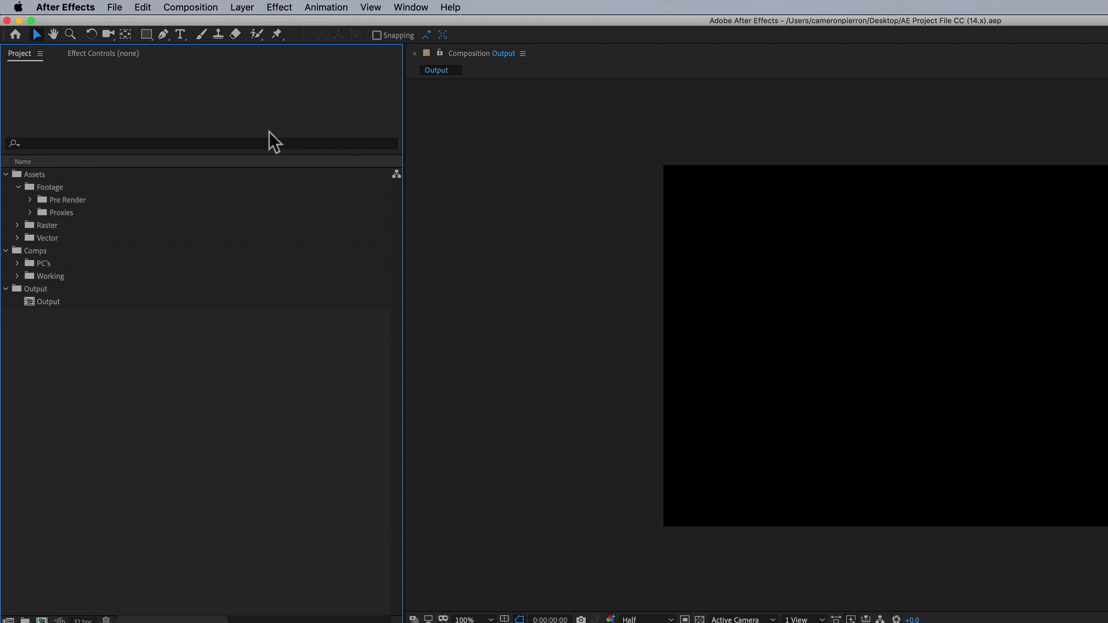
left_click(78, 8)
Relaunch After Effects, start a new project, and expand its Output, Comps and Assets folders.
left_click(108, 143)
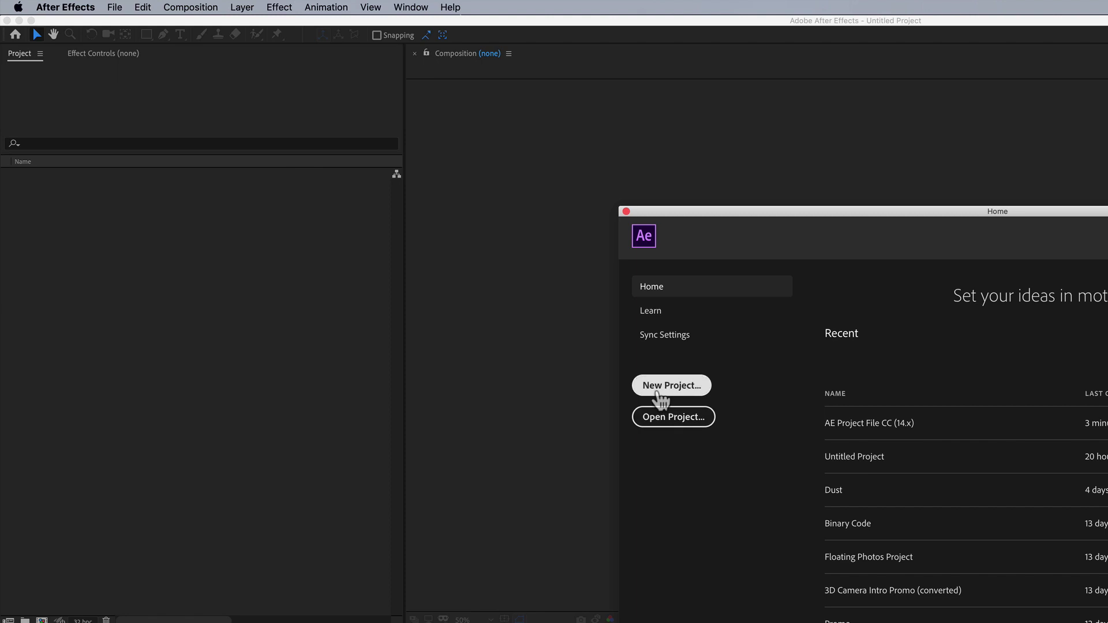
left_click(657, 391)
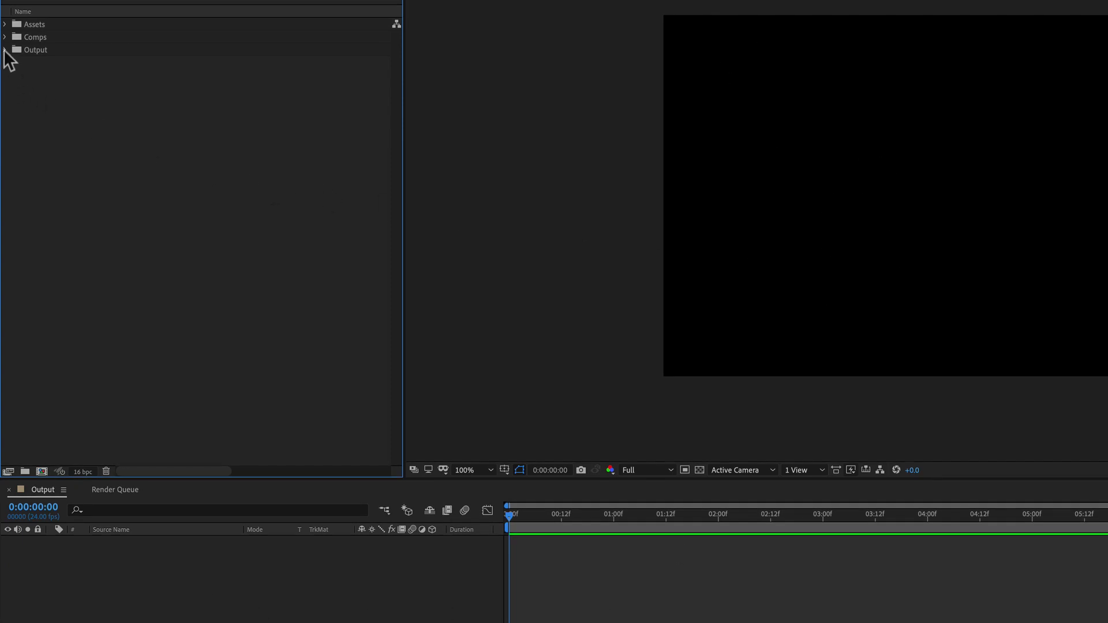
left_click(5, 51)
double_click(33, 62)
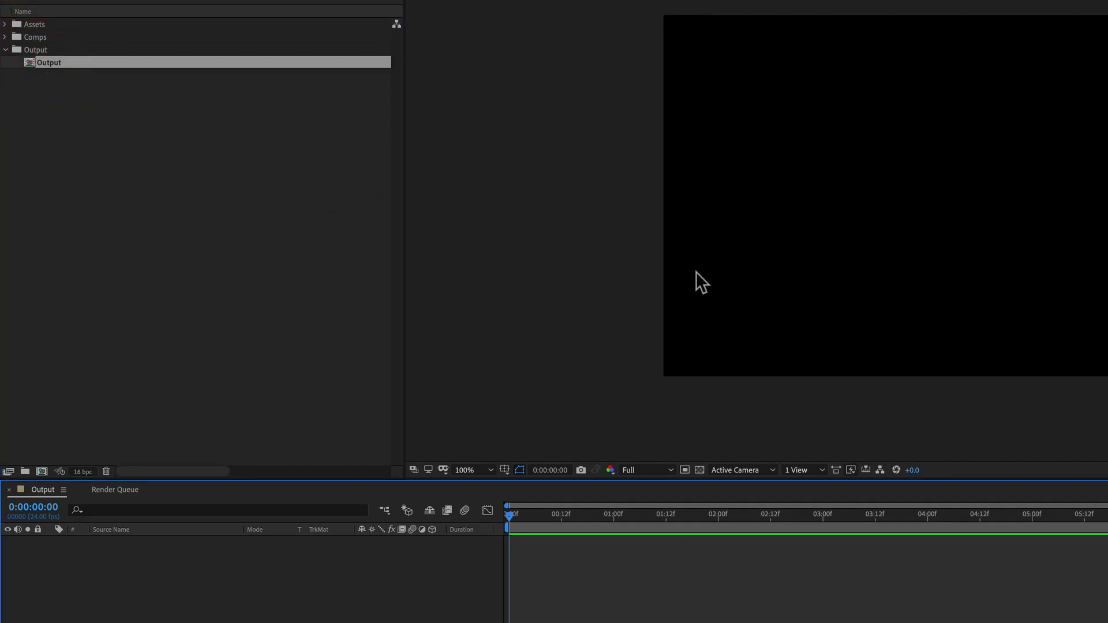
double_click(26, 39)
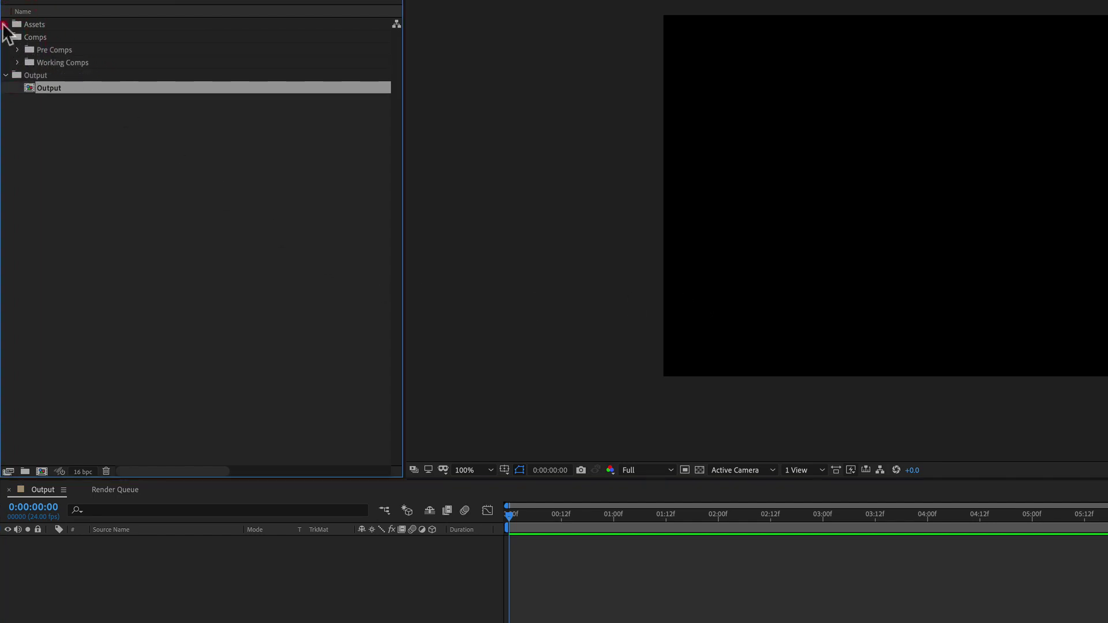
double_click(25, 25)
left_click(23, 107)
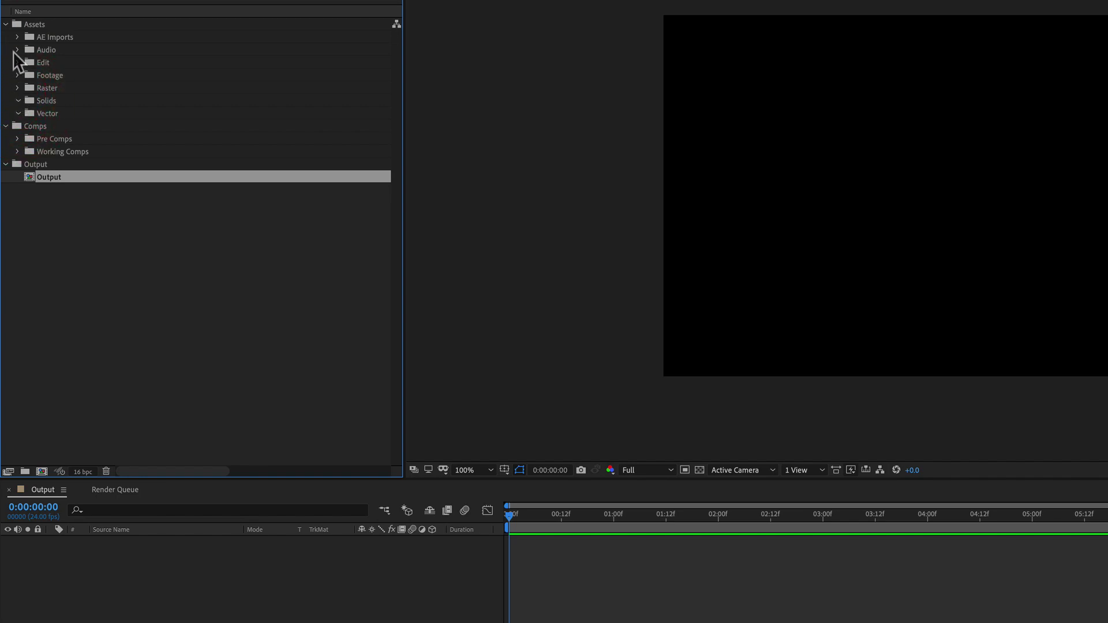
left_click(209, 262)
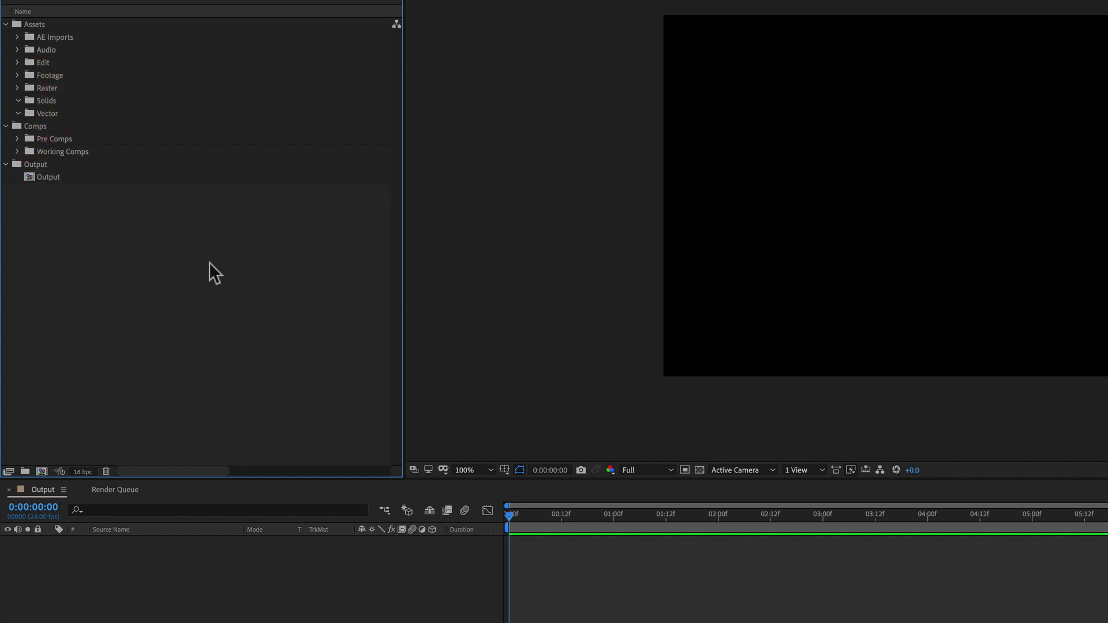